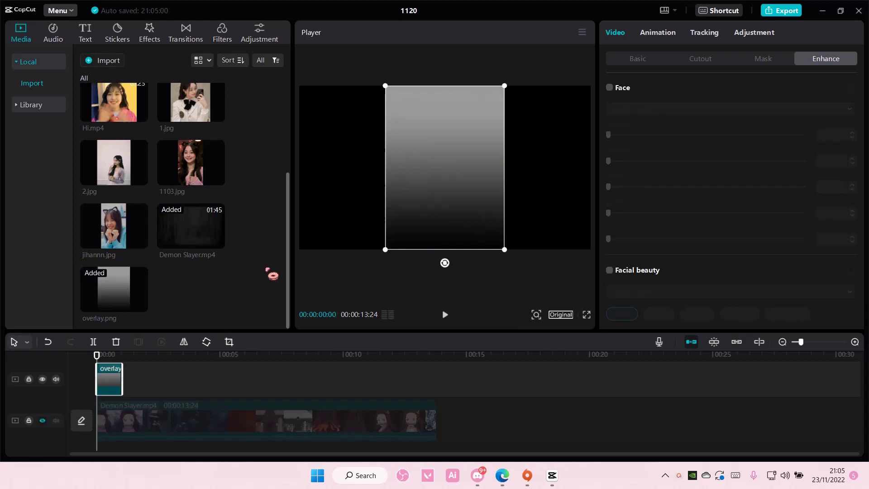
Step: Deselect the overlay clip by clicking empty timeline space so the project Details appear
{"action": "left_click", "coordinate": [332, 274]}
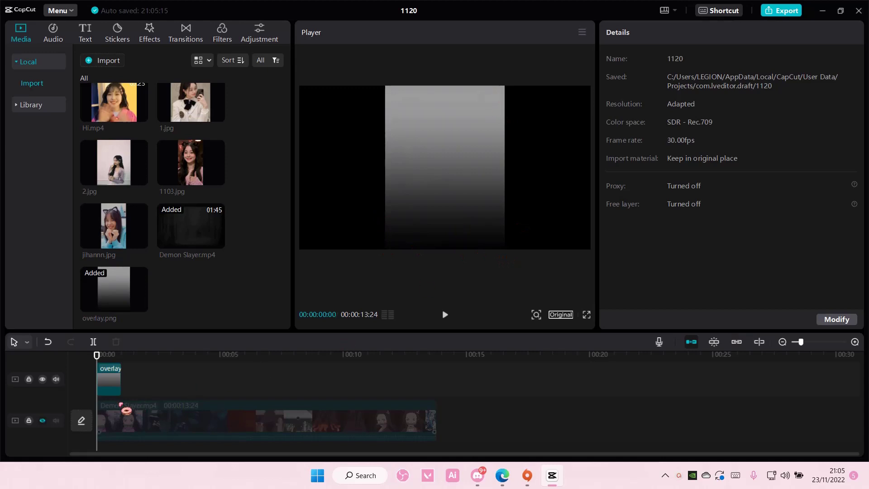
Step: Make the Demon Slayer track visible again and select the clip slightly into its start
{"action": "left_click", "coordinate": [56, 420]}
{"action": "left_click", "coordinate": [42, 420]}
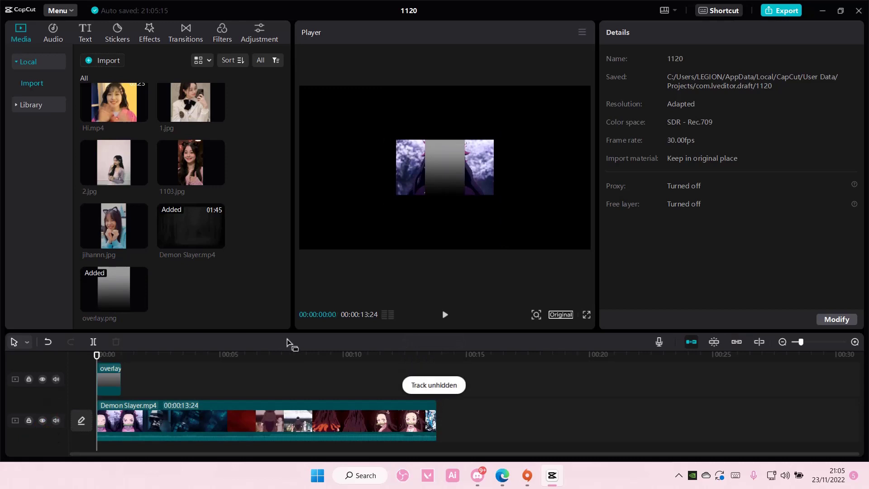
{"action": "left_click", "coordinate": [320, 414]}
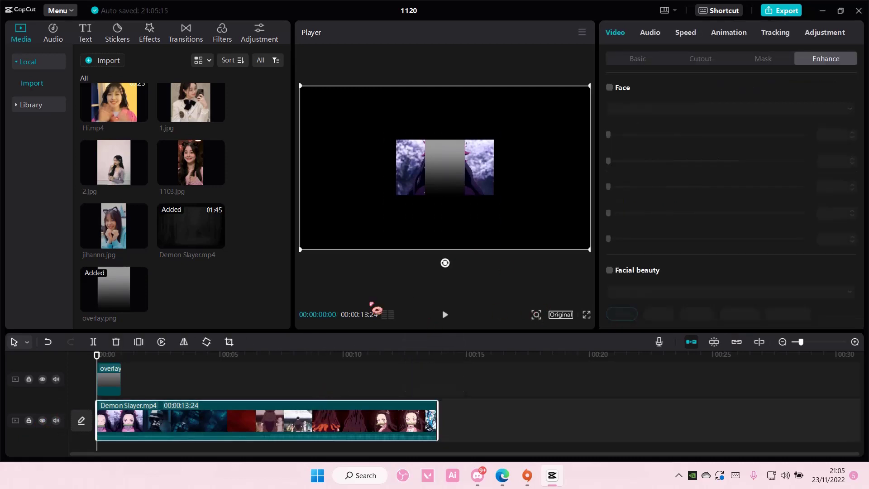
{"action": "left_click", "coordinate": [104, 357]}
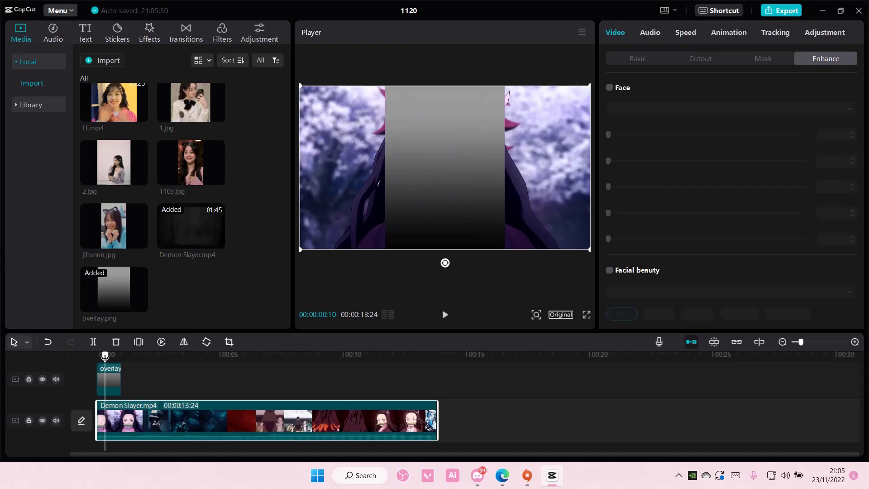
Step: Scale overlay.png to fill the frame and extend it to about 13 seconds
{"action": "left_click", "coordinate": [120, 384]}
{"action": "left_click_drag", "start_coordinate": [505, 249], "coordinate": [581, 338]}
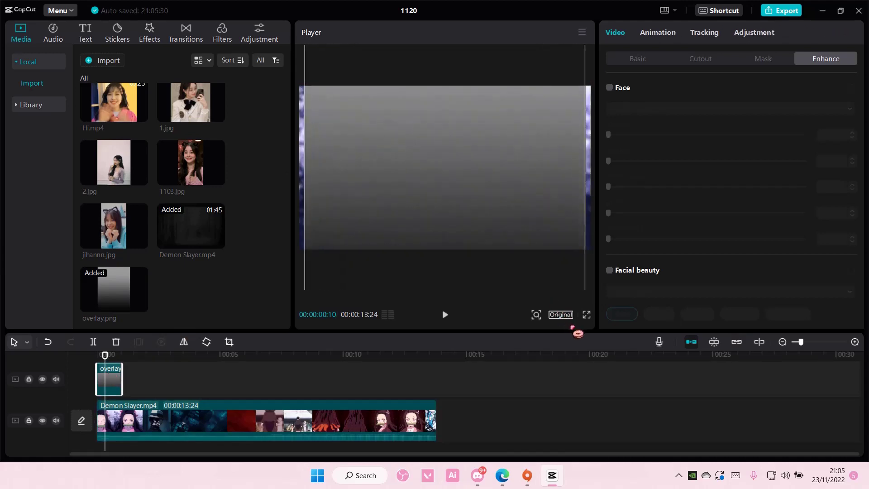
{"action": "left_click_drag", "start_coordinate": [581, 339], "coordinate": [513, 253]}
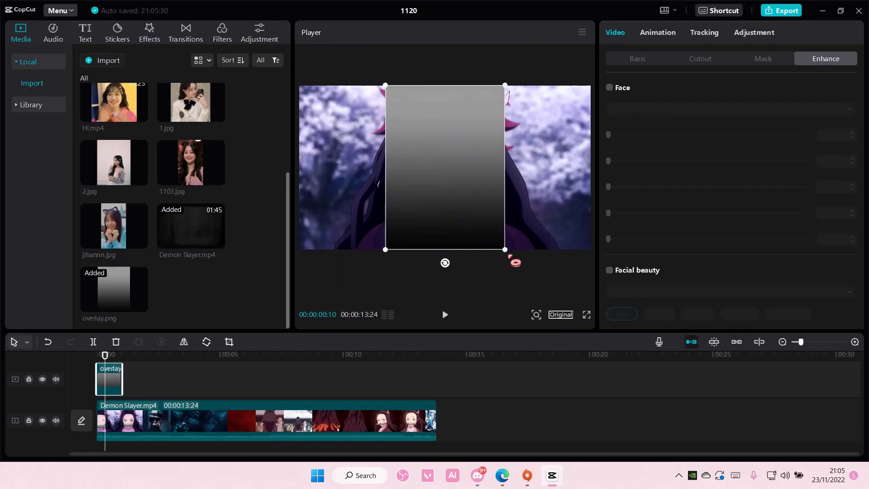
{"action": "left_click_drag", "start_coordinate": [505, 250], "coordinate": [584, 343]}
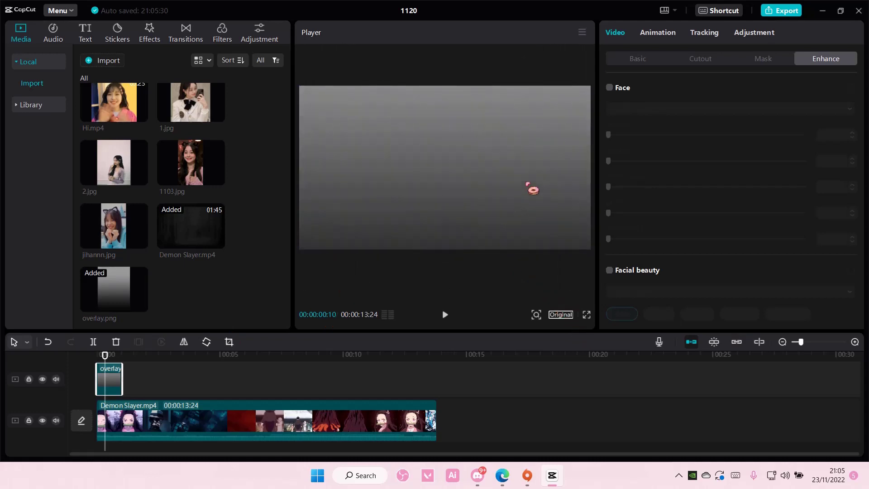
{"action": "left_click_drag", "start_coordinate": [528, 183], "coordinate": [528, 161]}
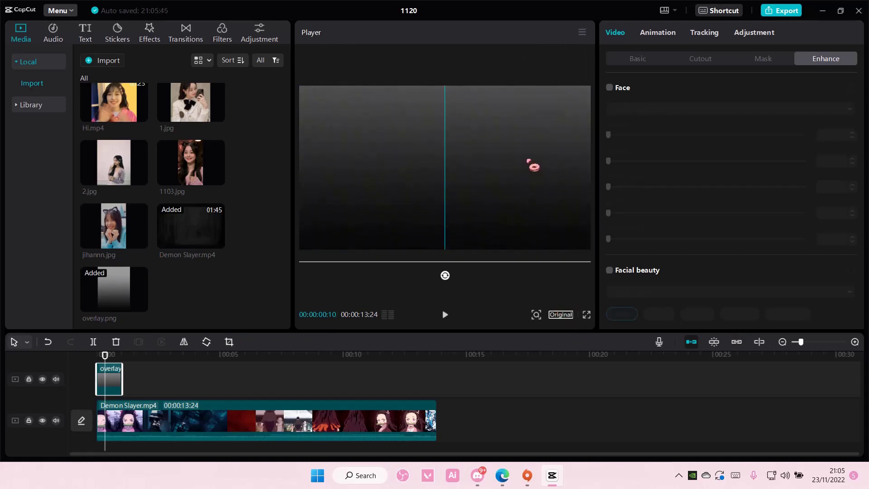
{"action": "left_click_drag", "start_coordinate": [534, 166], "coordinate": [536, 226]}
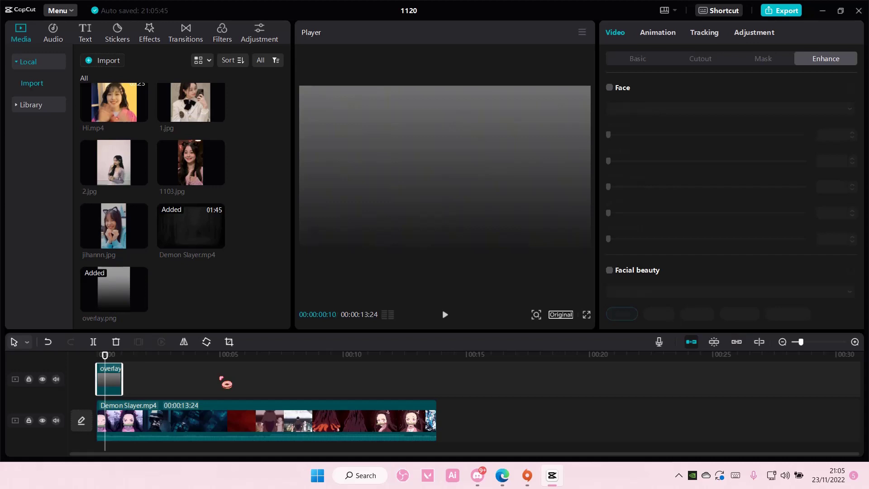
{"action": "left_click_drag", "start_coordinate": [122, 379], "coordinate": [436, 398]}
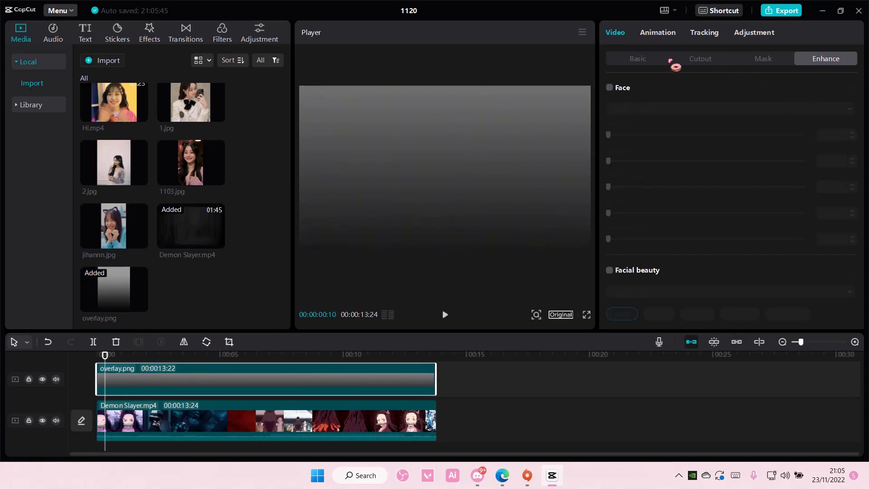
Step: Set overlay.png's blend mode to Overlay at 70% opacity, then select the Demon Slayer clip
{"action": "left_click", "coordinate": [650, 60]}
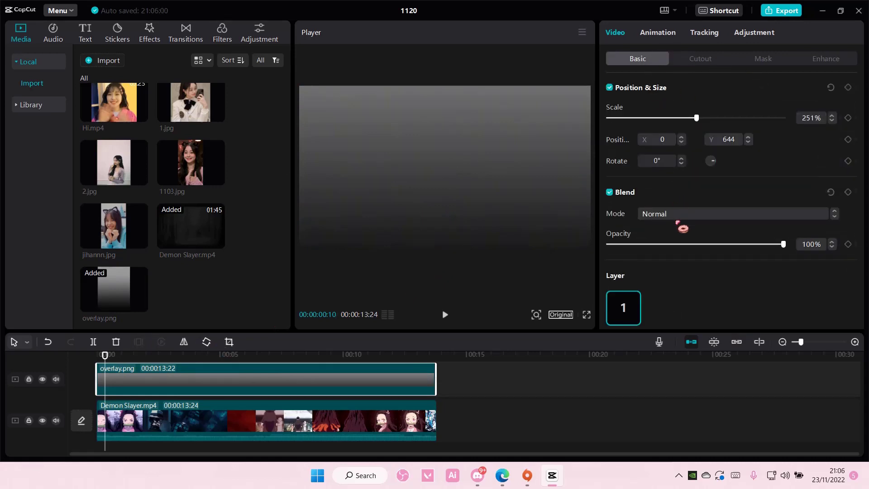
{"action": "left_click", "coordinate": [681, 214]}
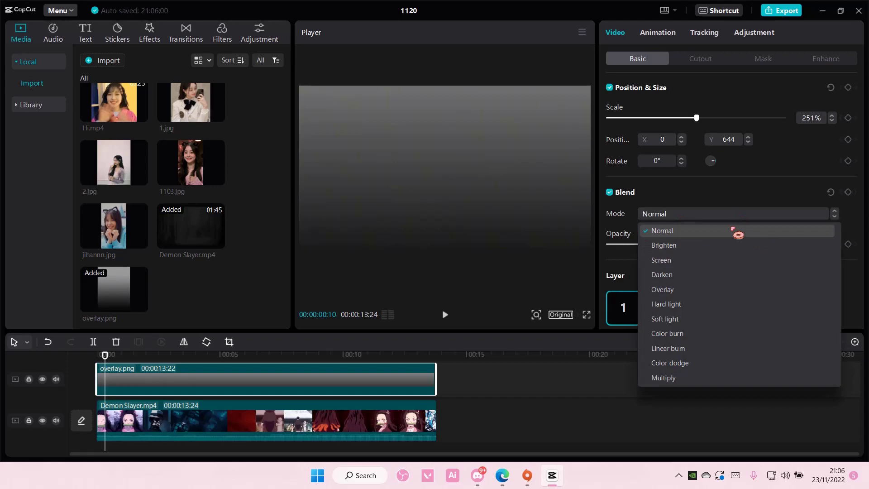
{"action": "left_click", "coordinate": [701, 289]}
{"action": "left_click_drag", "start_coordinate": [785, 244], "coordinate": [742, 243]}
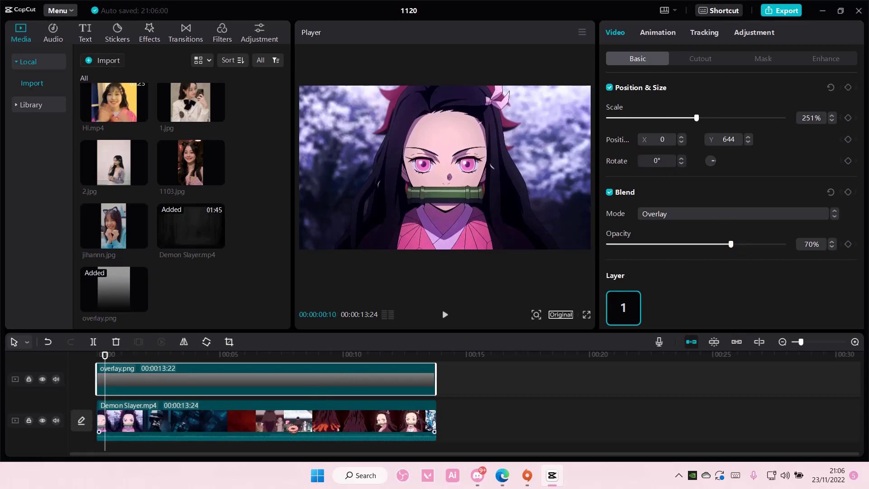
{"action": "left_click", "coordinate": [293, 426]}
Step: In the clip's Adjustment settings, raise brightness slightly to 5
{"action": "left_click", "coordinate": [824, 33]}
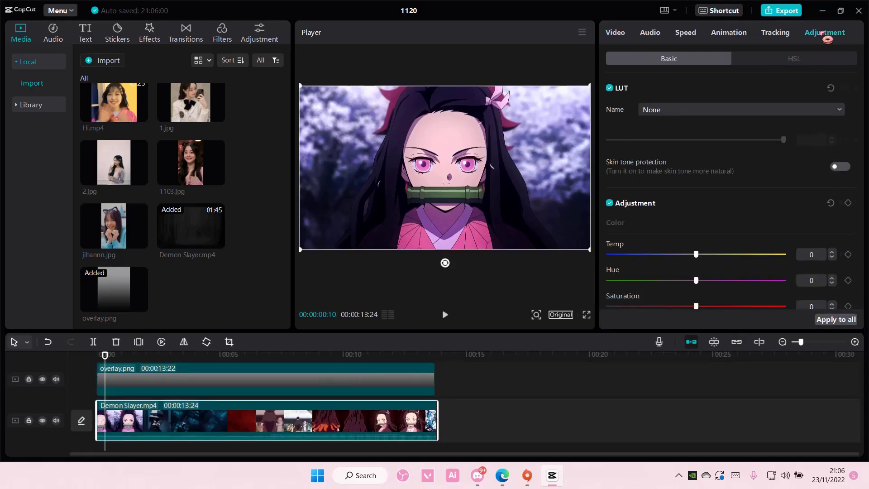
{"action": "scroll", "coordinate": [699, 226], "scroll_direction": "down", "scroll_amount": 2}
{"action": "scroll", "coordinate": [699, 227], "scroll_direction": "down", "scroll_amount": 2}
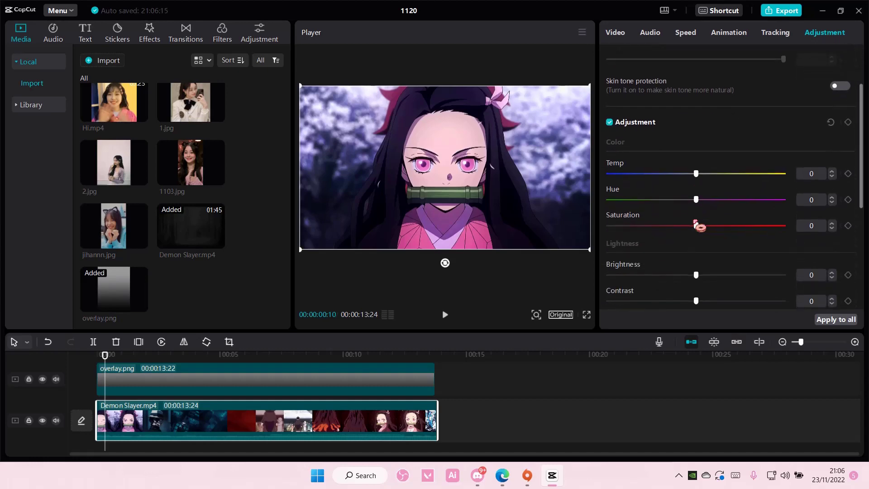
{"action": "scroll", "coordinate": [699, 227], "scroll_direction": "down", "scroll_amount": 2}
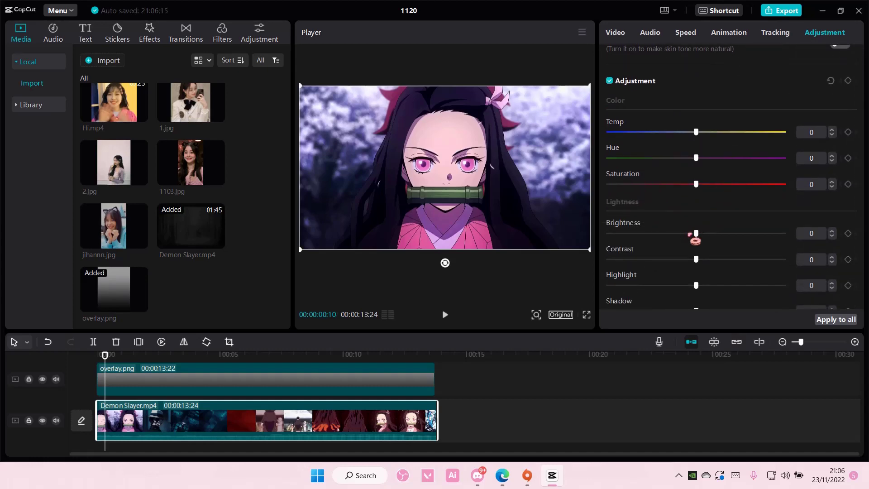
{"action": "left_click_drag", "start_coordinate": [696, 233], "coordinate": [706, 240]}
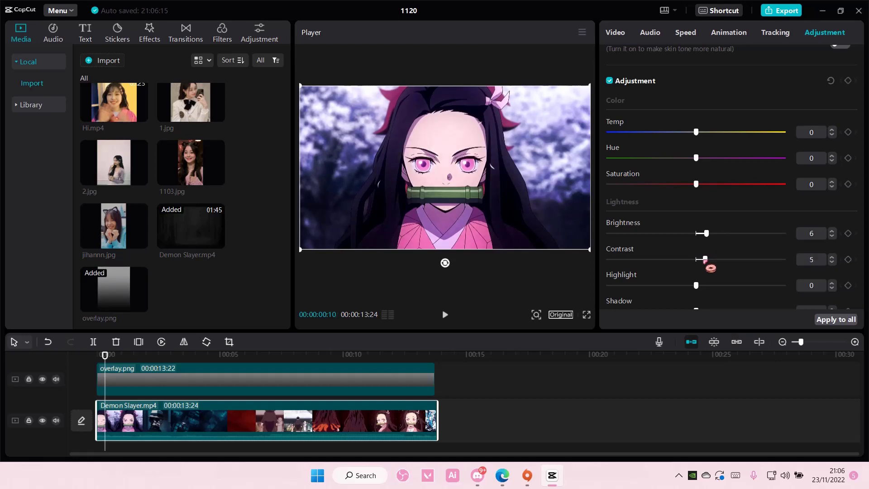
Step: Lower the clip's shadow to -6 and illumination to -9
{"action": "scroll", "coordinate": [683, 257], "scroll_direction": "down", "scroll_amount": 2}
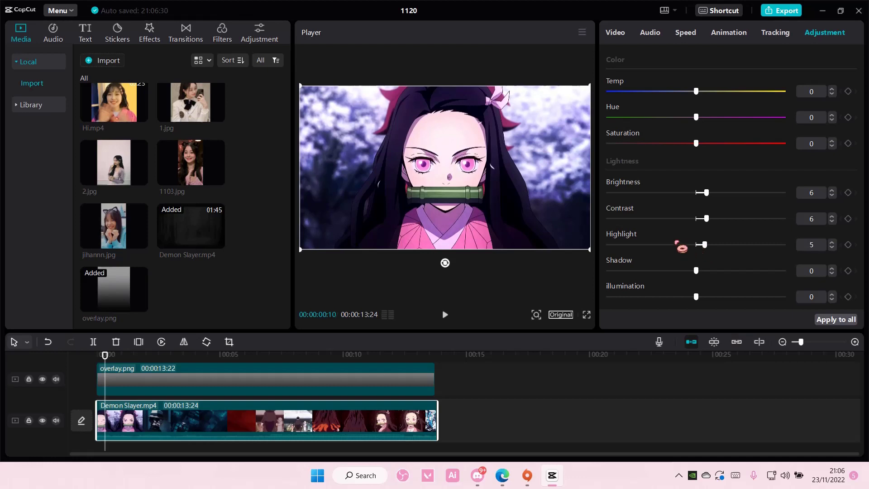
{"action": "left_click_drag", "start_coordinate": [691, 272], "coordinate": [686, 271]}
{"action": "scroll", "coordinate": [683, 272], "scroll_direction": "down", "scroll_amount": 1}
{"action": "scroll", "coordinate": [670, 266], "scroll_direction": "down", "scroll_amount": 2}
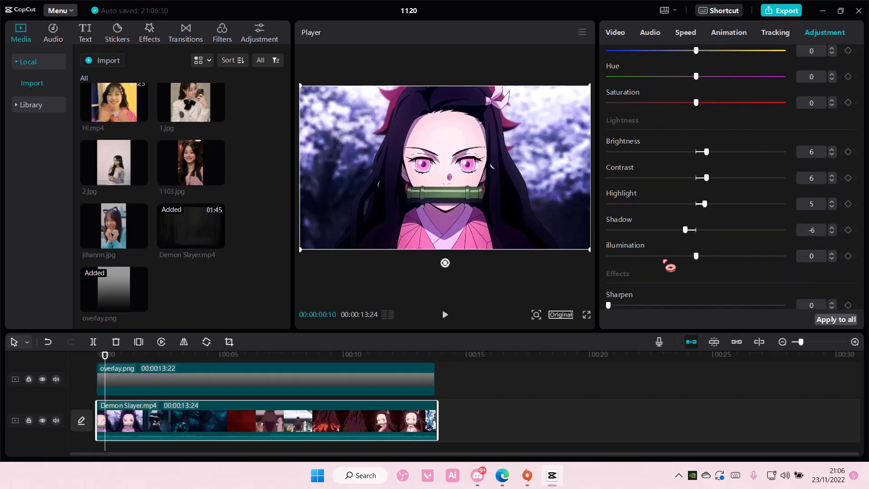
{"action": "left_click_drag", "start_coordinate": [695, 260], "coordinate": [679, 263]}
{"action": "scroll", "coordinate": [662, 260], "scroll_direction": "down", "scroll_amount": 2}
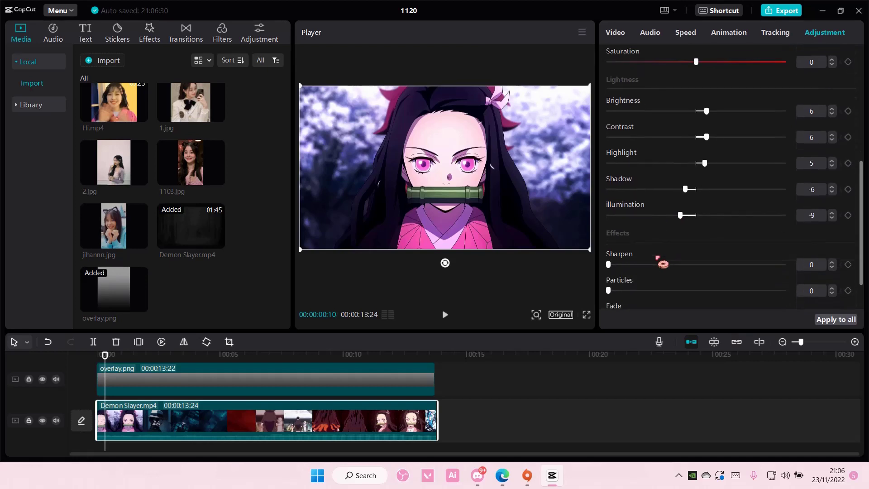
{"action": "scroll", "coordinate": [662, 262], "scroll_direction": "down", "scroll_amount": 1}
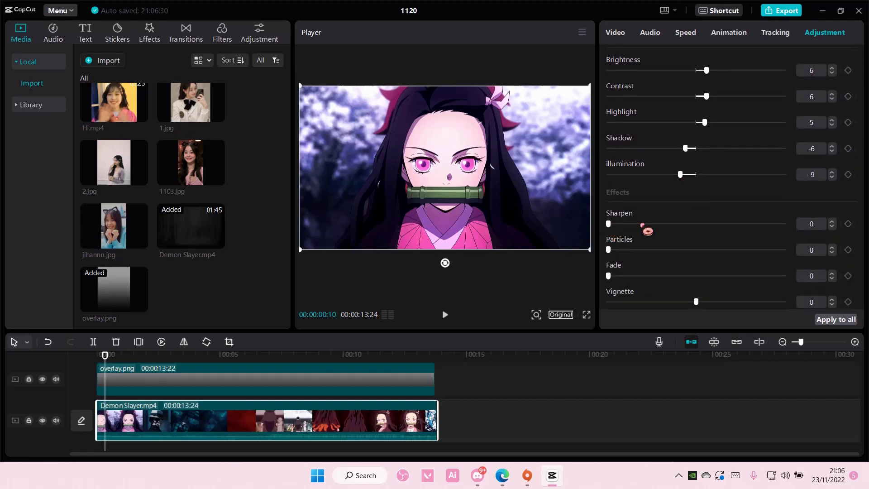
{"action": "scroll", "coordinate": [646, 229], "scroll_direction": "down", "scroll_amount": 1}
Step: Sharpen the Demon Slayer clip to 72 and add a vignette of 6
{"action": "mouse_move", "coordinate": [608, 233]}
{"action": "left_mouse_down"}
{"action": "mouse_move", "coordinate": [820, 248]}
{"action": "mouse_move", "coordinate": [721, 245]}
{"action": "mouse_move", "coordinate": [734, 238]}
{"action": "left_mouse_up"}
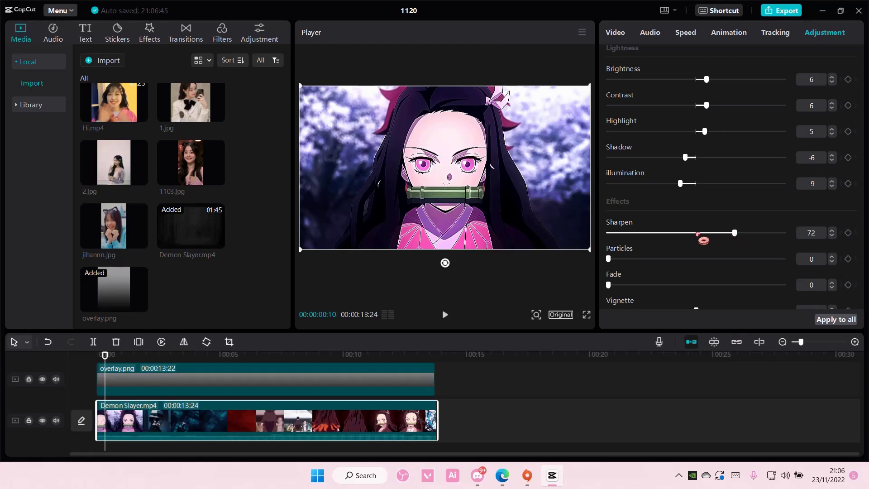
{"action": "scroll", "coordinate": [702, 240], "scroll_direction": "up", "scroll_amount": 1}
{"action": "scroll", "coordinate": [702, 240], "scroll_direction": "up", "scroll_amount": 1}
{"action": "scroll", "coordinate": [703, 240], "scroll_direction": "down", "scroll_amount": 1}
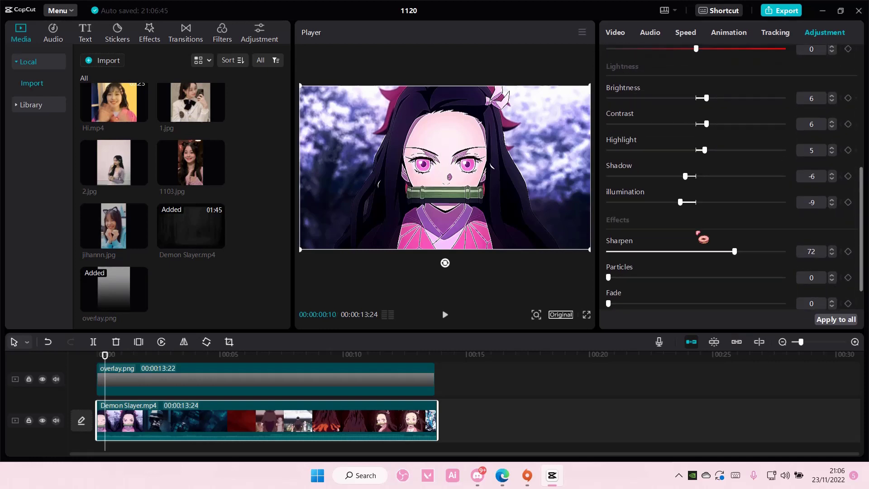
{"action": "scroll", "coordinate": [703, 239], "scroll_direction": "down", "scroll_amount": 2}
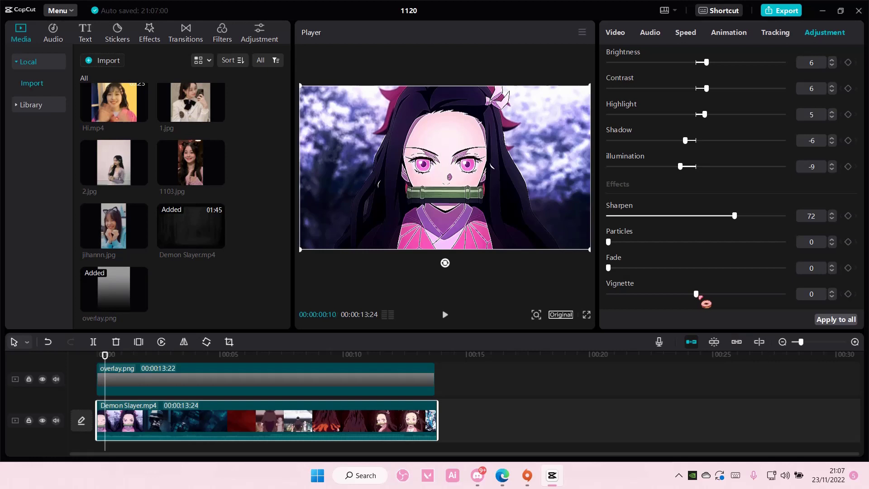
{"action": "left_click_drag", "start_coordinate": [699, 296], "coordinate": [712, 305]}
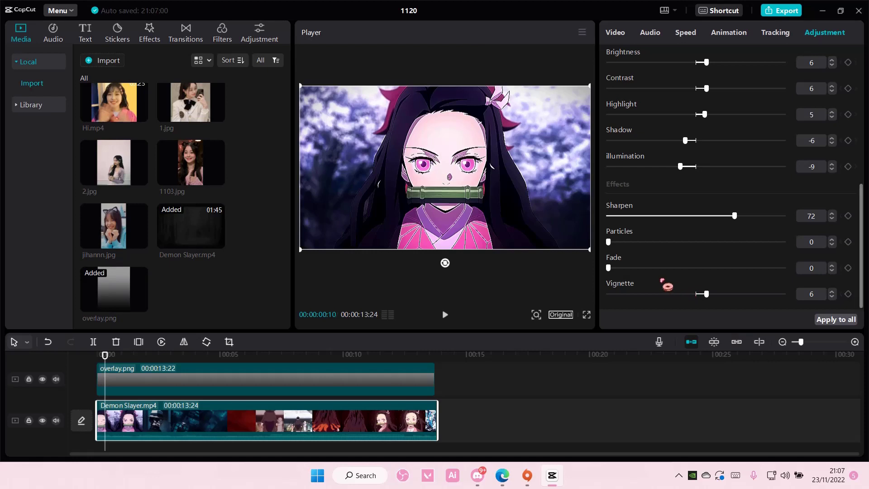
Step: Raise the clip's saturation to 11 and scrub playback near its end
{"action": "scroll", "coordinate": [666, 285], "scroll_direction": "up", "scroll_amount": 2}
{"action": "scroll", "coordinate": [667, 285], "scroll_direction": "up", "scroll_amount": 3}
{"action": "scroll", "coordinate": [666, 284], "scroll_direction": "up", "scroll_amount": 5}
{"action": "scroll", "coordinate": [667, 284], "scroll_direction": "up", "scroll_amount": 1}
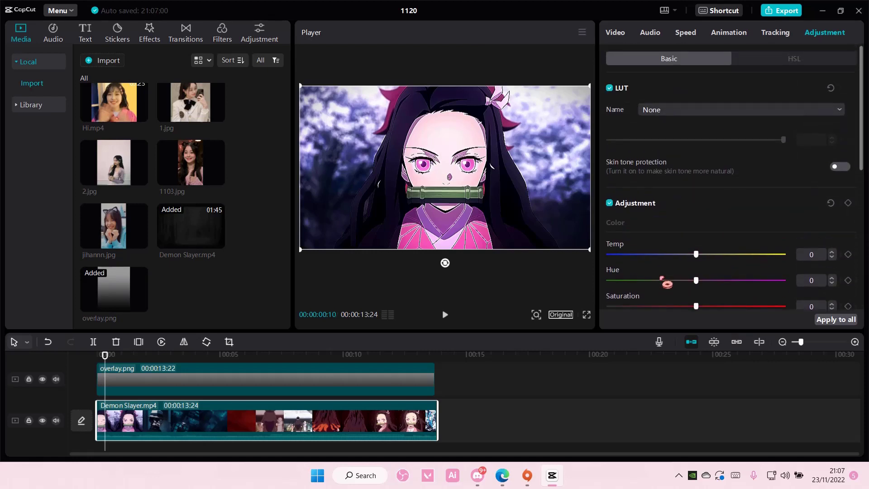
{"action": "left_click_drag", "start_coordinate": [699, 274], "coordinate": [707, 274]}
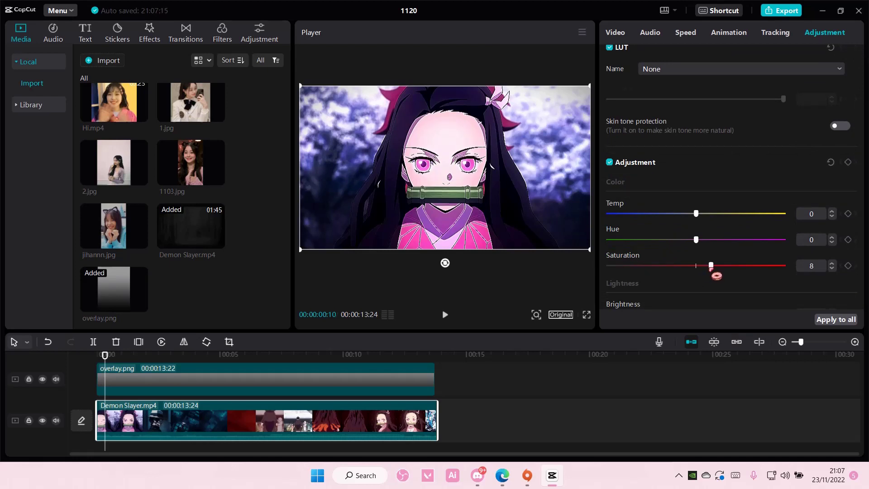
{"action": "left_click_drag", "start_coordinate": [720, 277], "coordinate": [720, 277]}
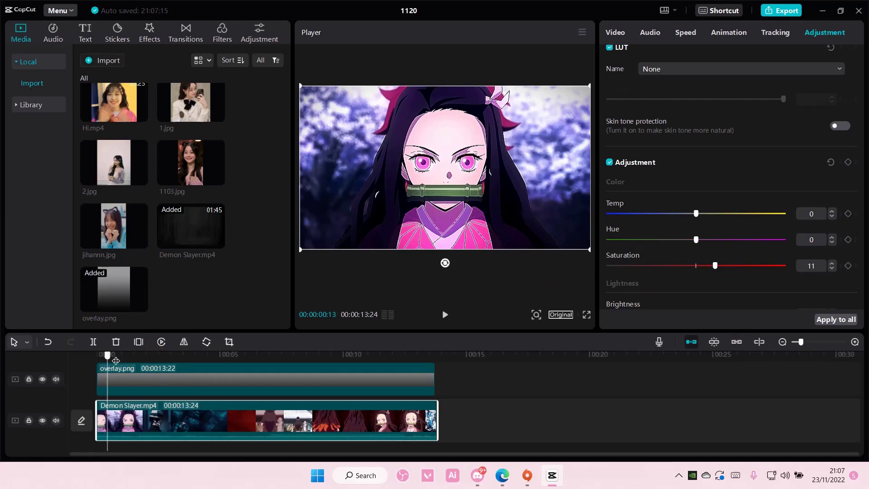
{"action": "left_click_drag", "start_coordinate": [106, 380], "coordinate": [420, 403]}
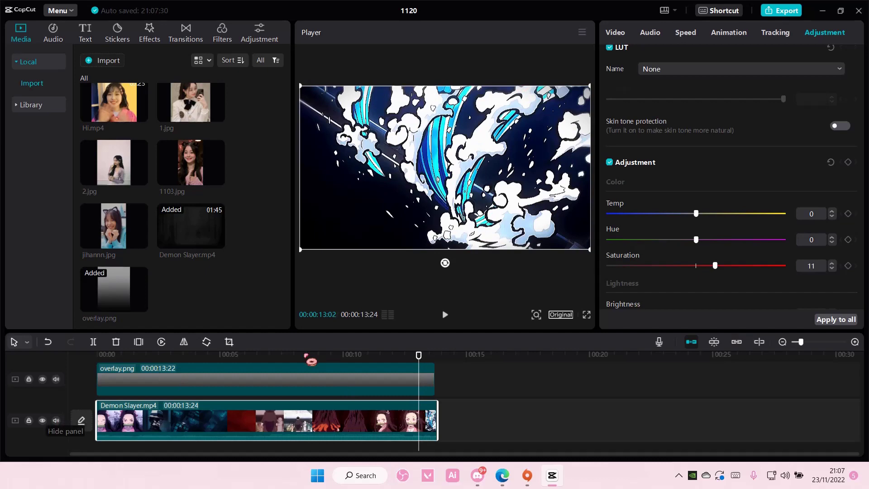
Step: Mute the Demon Slayer track and play the graded footage from about 11 seconds
{"action": "left_click", "coordinate": [57, 419]}
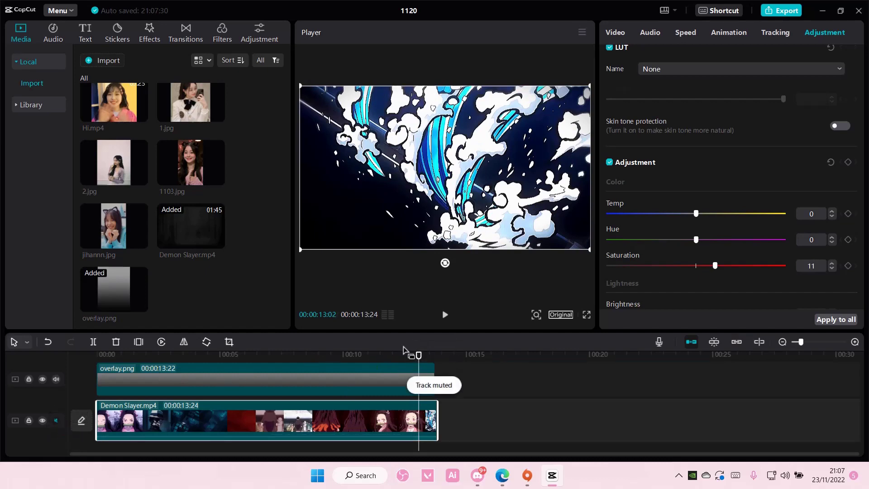
{"action": "left_click_drag", "start_coordinate": [419, 355], "coordinate": [354, 357]}
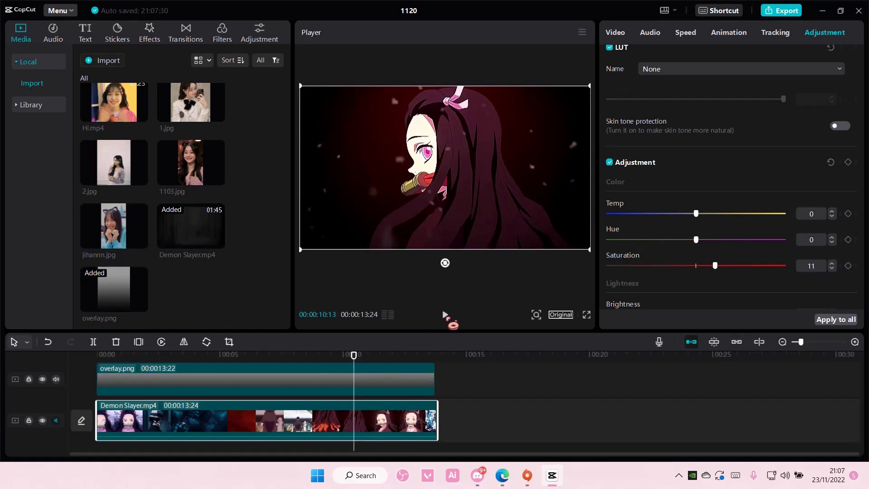
{"action": "left_click", "coordinate": [445, 315]}
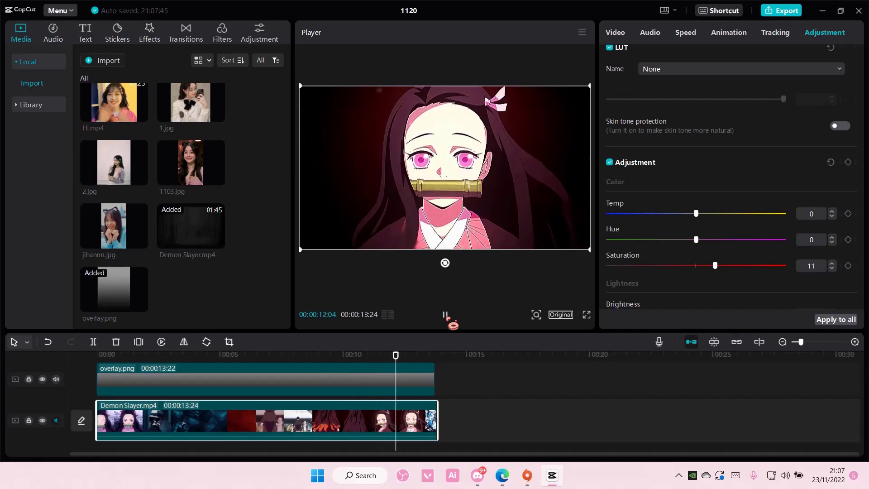